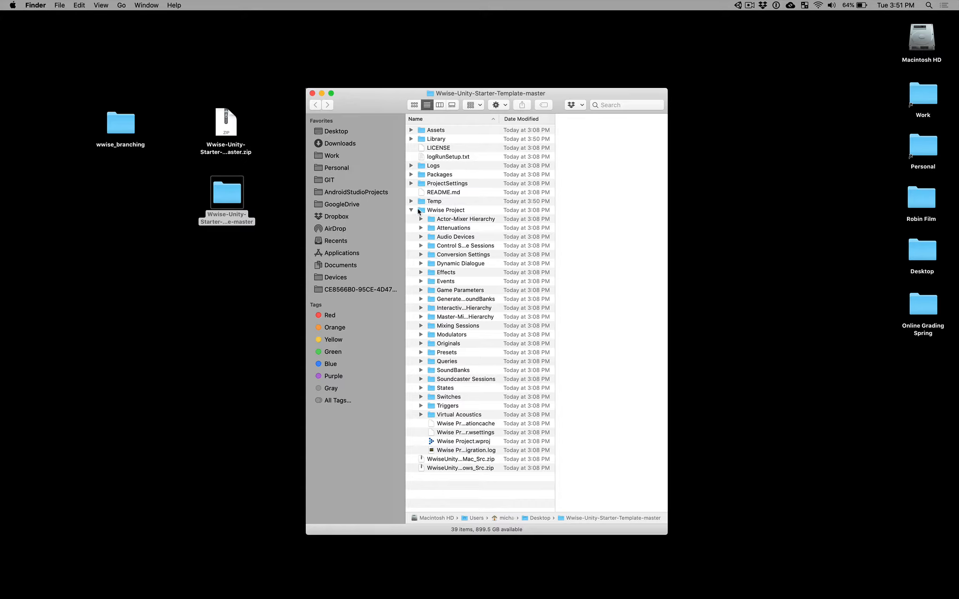
Collapse the Wwise Project folder, select the wwise_branching folder on the desktop, and switch to Unity Hub's project list.
{"action": "left_click", "coordinate": [411, 210]}
{"action": "left_click", "coordinate": [125, 125]}
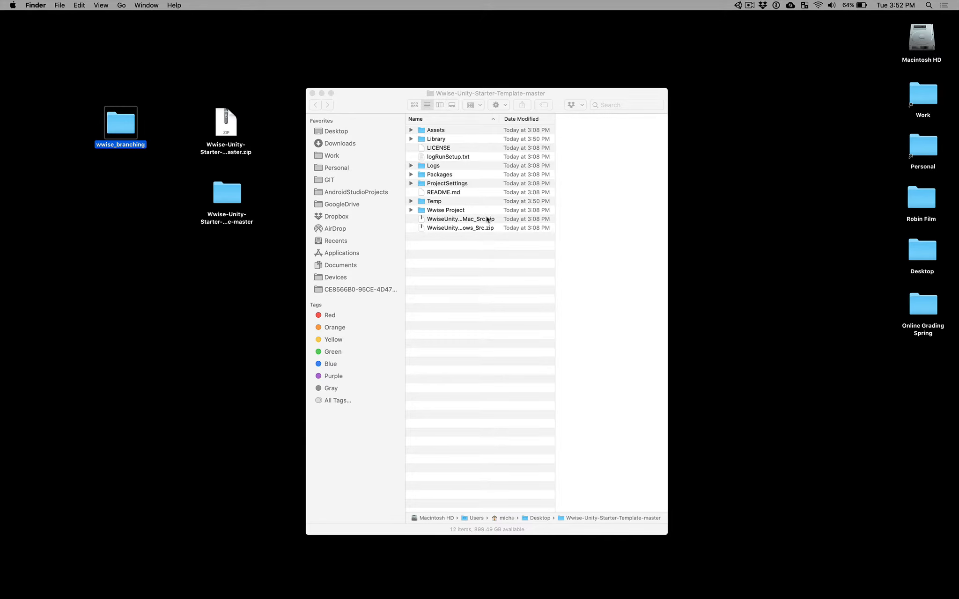
{"action": "key", "text": "super+Tab"}
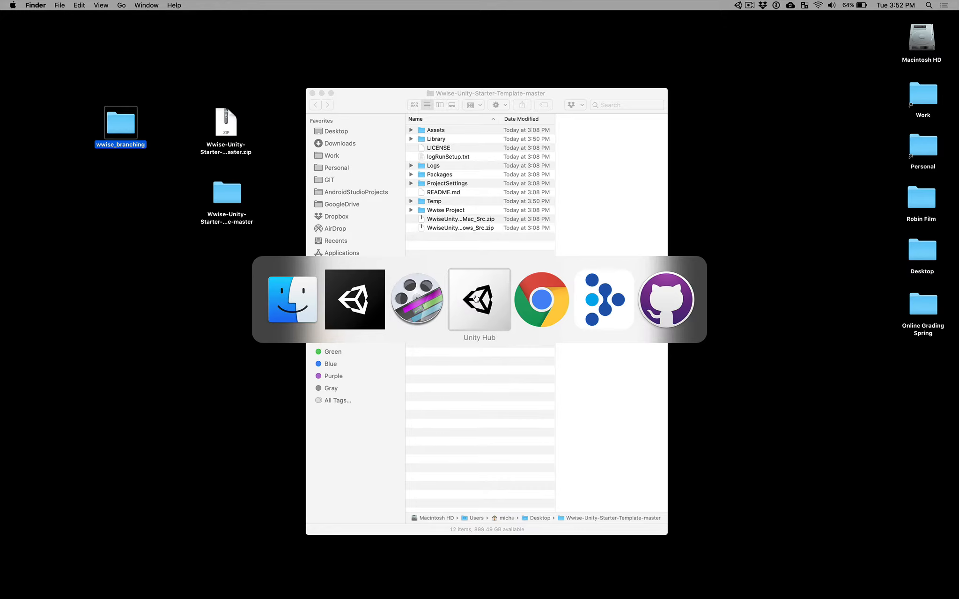
{"action": "left_click", "coordinate": [474, 295]}
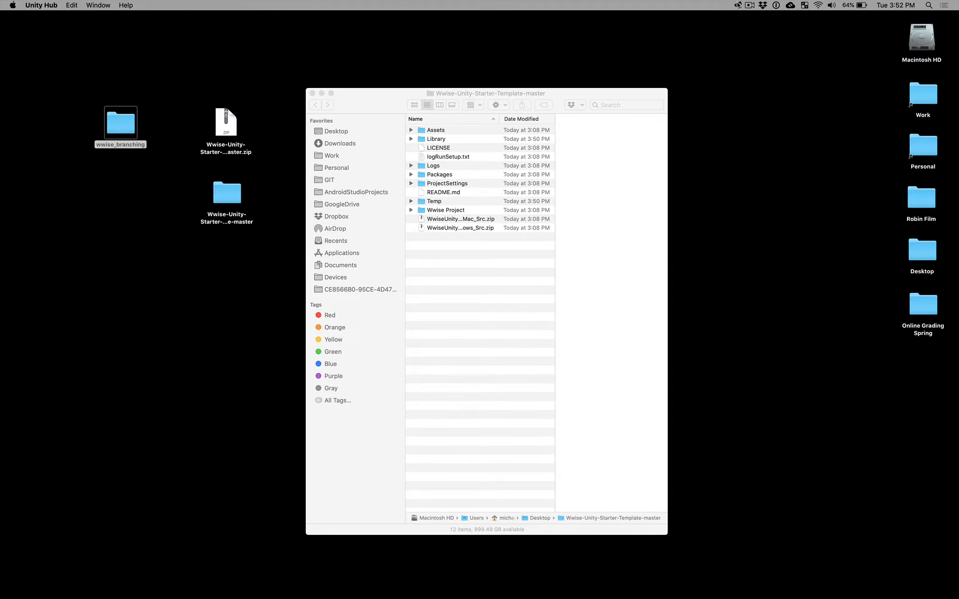
{"action": "left_click", "coordinate": [738, 5]}
{"action": "left_click", "coordinate": [751, 100]}
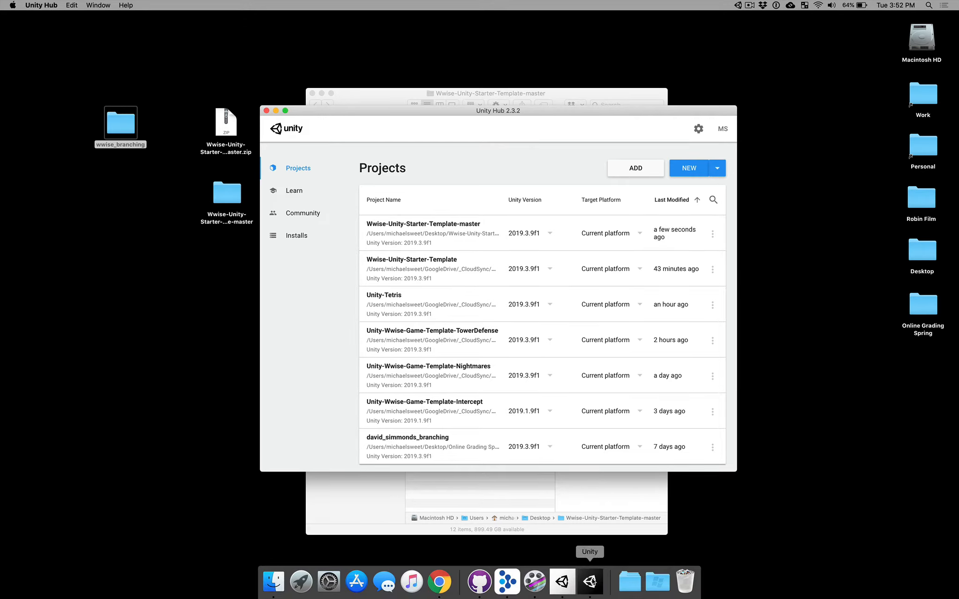
Switch to the Unity editor and open the level_1 scene, discarding the changes to the untitled scene.
{"action": "left_click", "coordinate": [589, 582]}
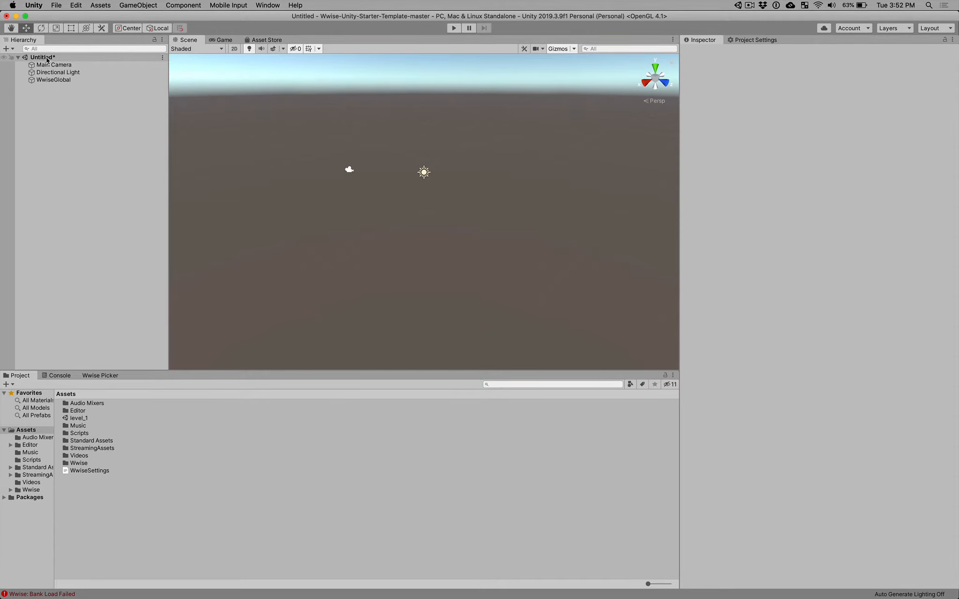
{"action": "double_click", "coordinate": [68, 419]}
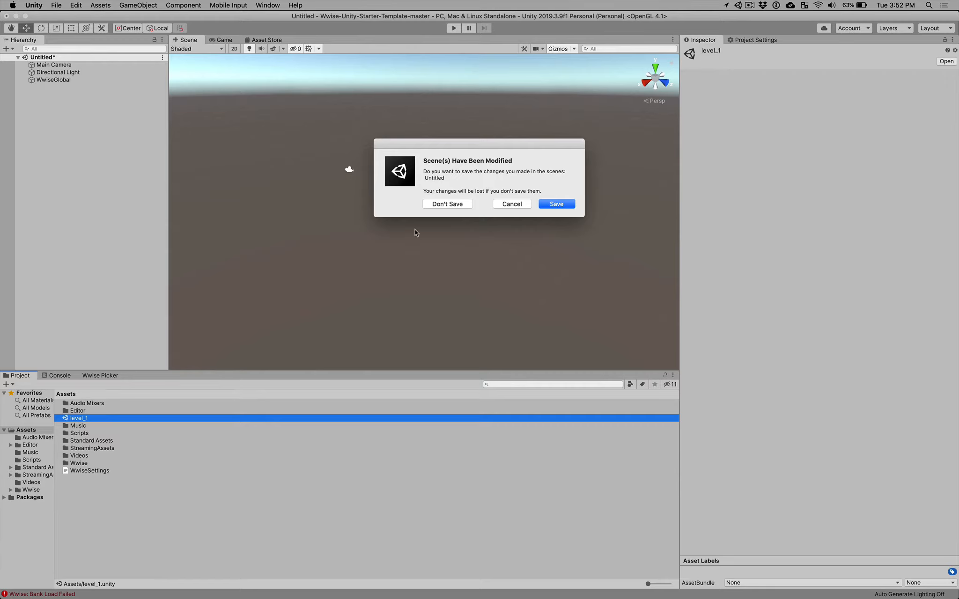
{"action": "left_click", "coordinate": [448, 204]}
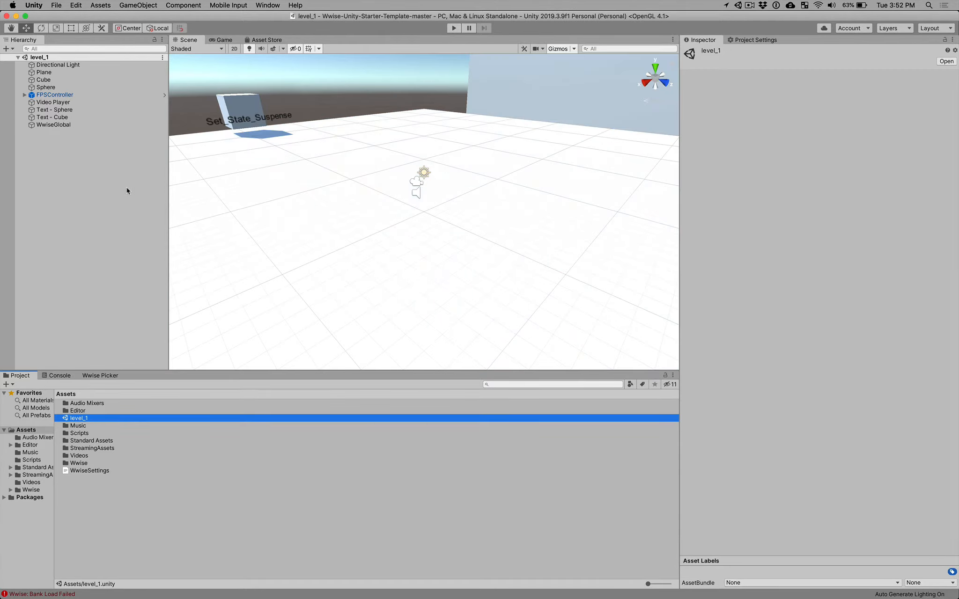
{"action": "scroll", "coordinate": [320, 240], "scroll_direction": "down", "scroll_amount": 5}
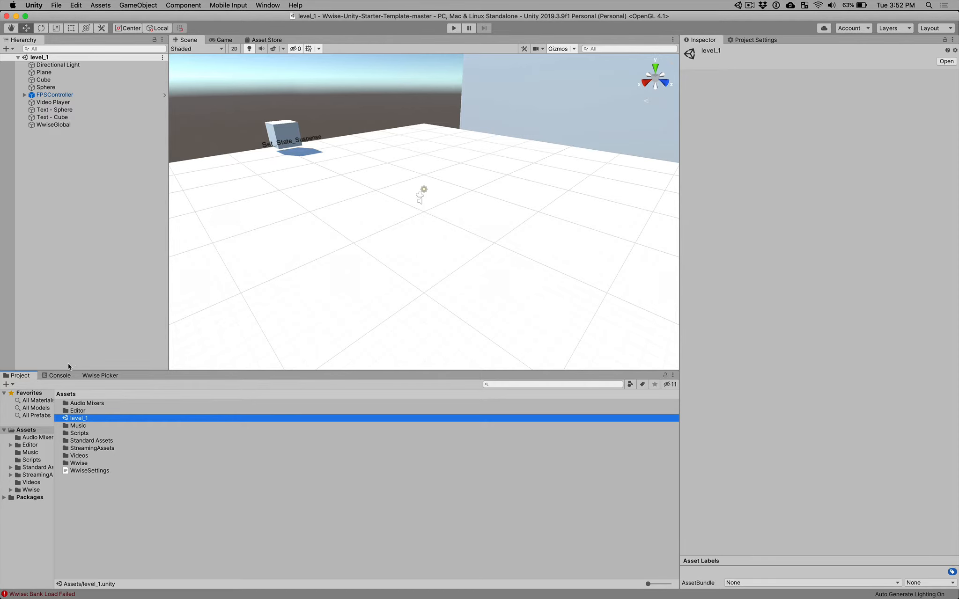
Show the console errors and open the Wwise Editor page of the project settings.
{"action": "left_click", "coordinate": [59, 375]}
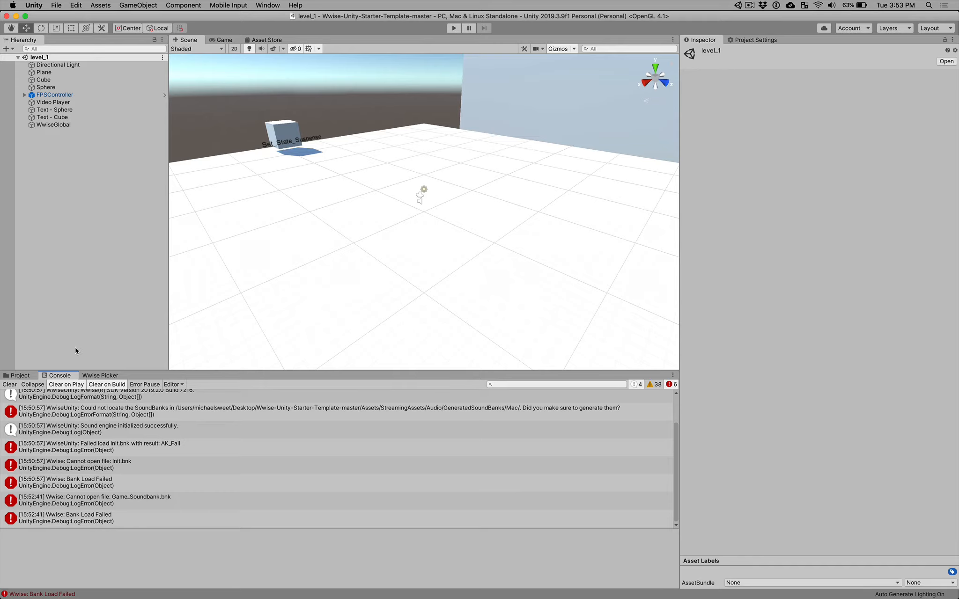
{"action": "left_click", "coordinate": [76, 5]}
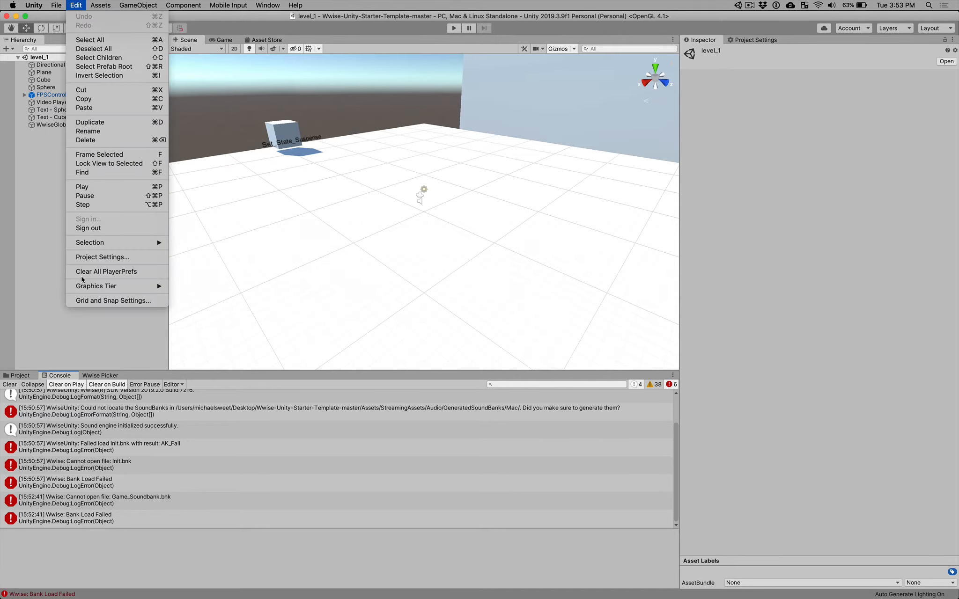
{"action": "left_click", "coordinate": [98, 257]}
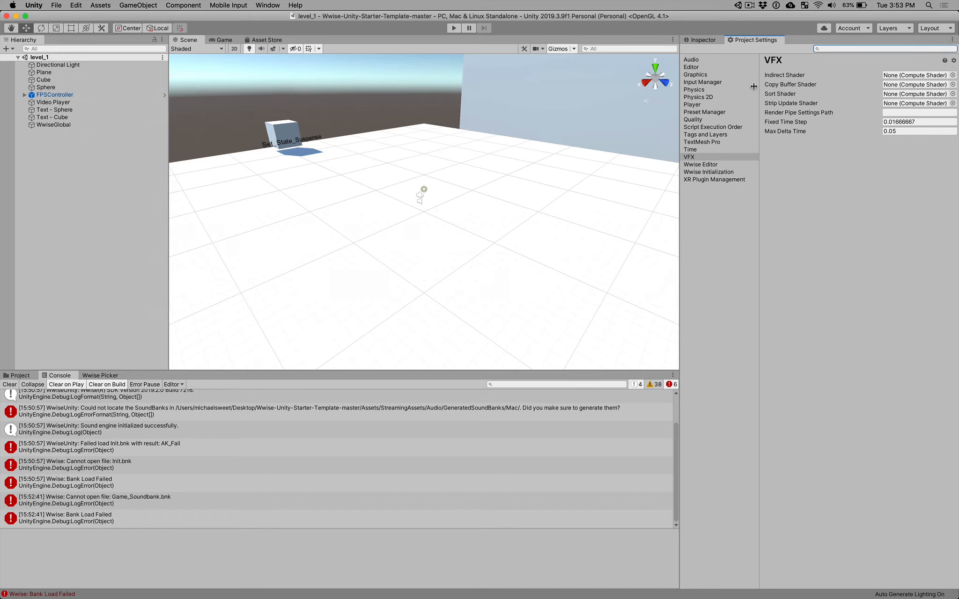
{"action": "left_click", "coordinate": [697, 61]}
{"action": "left_click", "coordinate": [700, 165]}
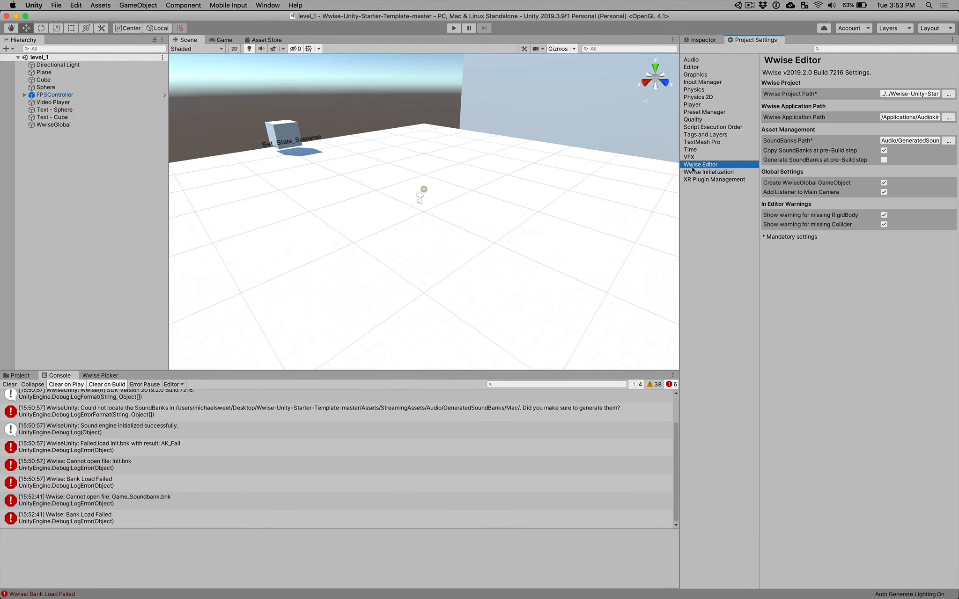
{"action": "left_click", "coordinate": [697, 173]}
{"action": "left_click", "coordinate": [699, 182]}
{"action": "left_click", "coordinate": [701, 165]}
Set the Wwise Project Path to Wwise Project.wproj inside the Wwise Project folder of Wwise-Unity-Starter-Template-master on the Desktop.
{"action": "left_click", "coordinate": [949, 94]}
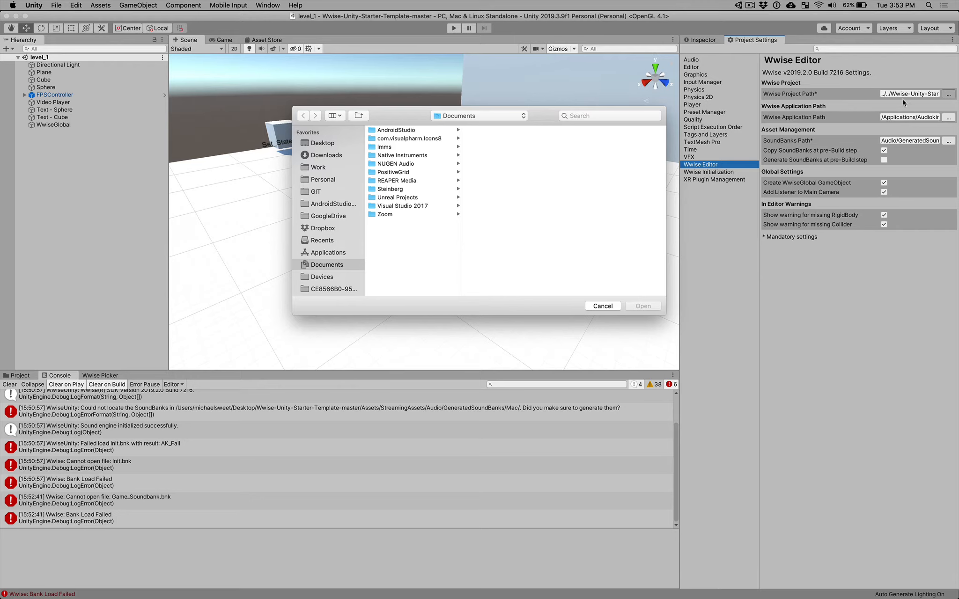
{"action": "key", "text": "super+shift+d"}
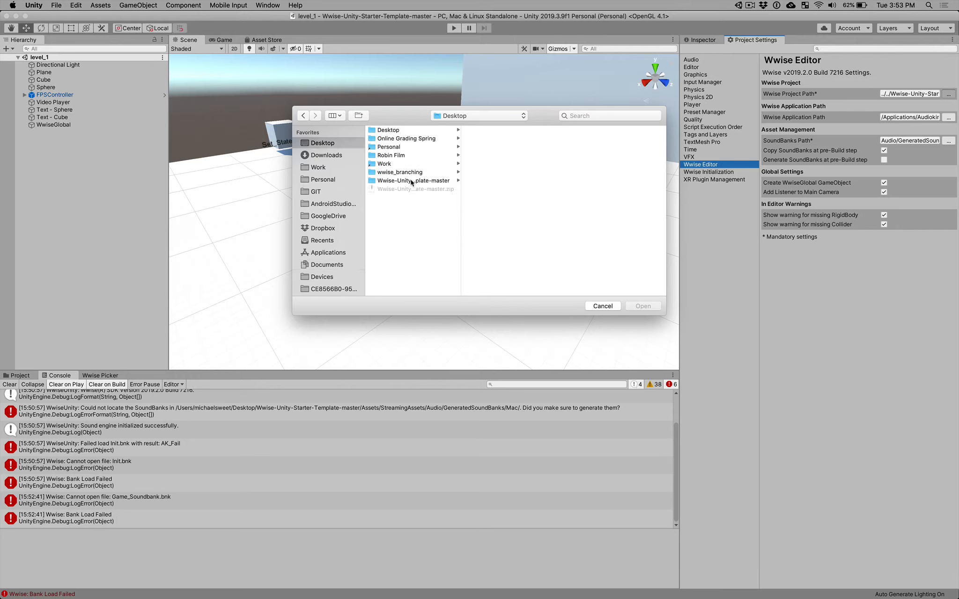
{"action": "left_click", "coordinate": [402, 182]}
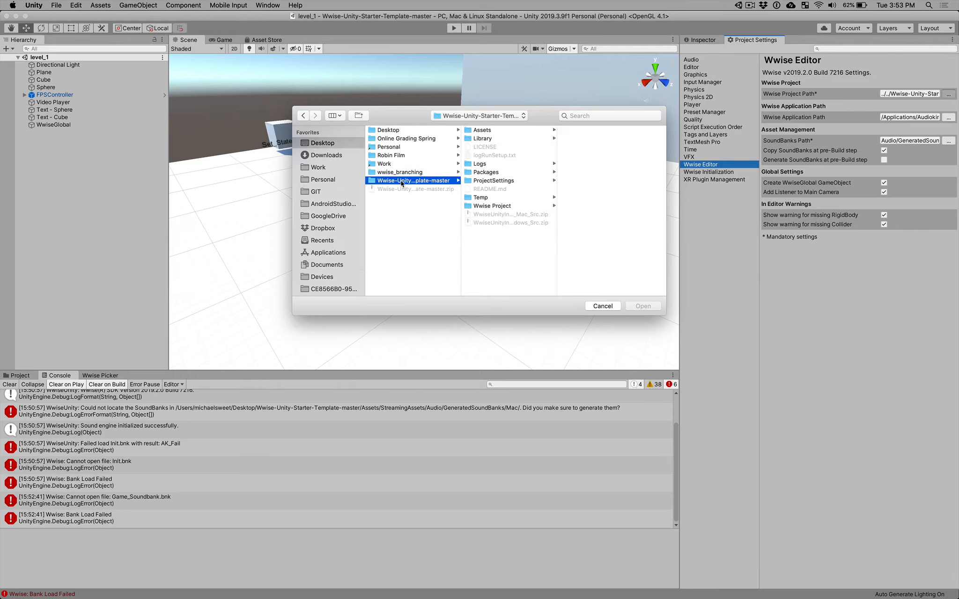
{"action": "left_click", "coordinate": [484, 208]}
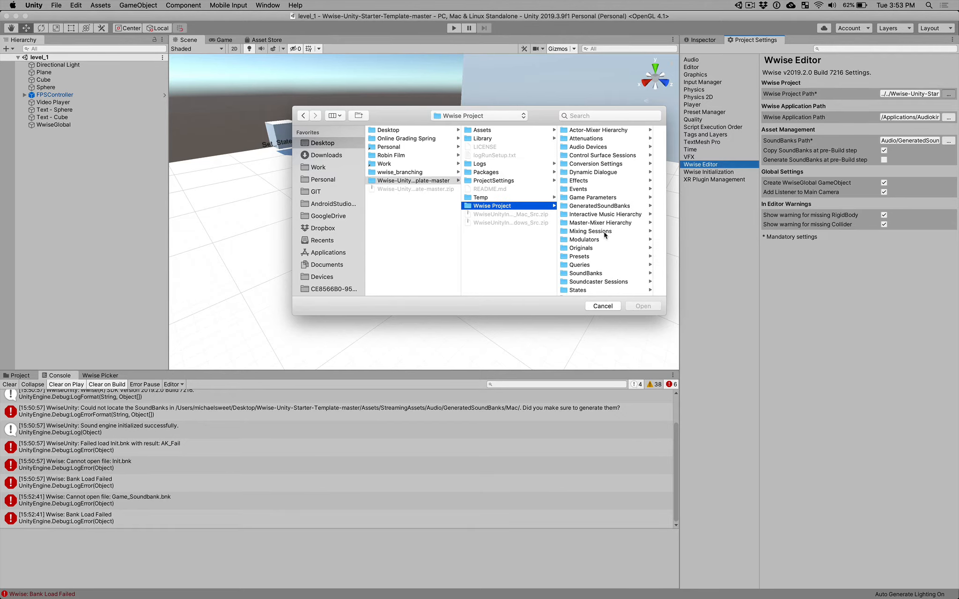
{"action": "scroll", "coordinate": [604, 235], "scroll_direction": "down", "scroll_amount": 5}
{"action": "left_click", "coordinate": [585, 283]}
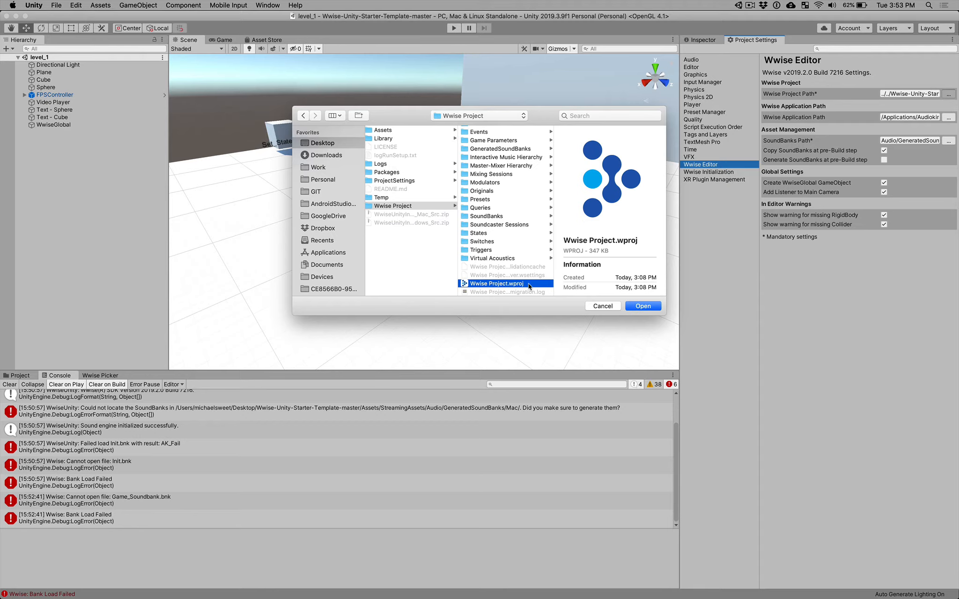
{"action": "left_click", "coordinate": [649, 307]}
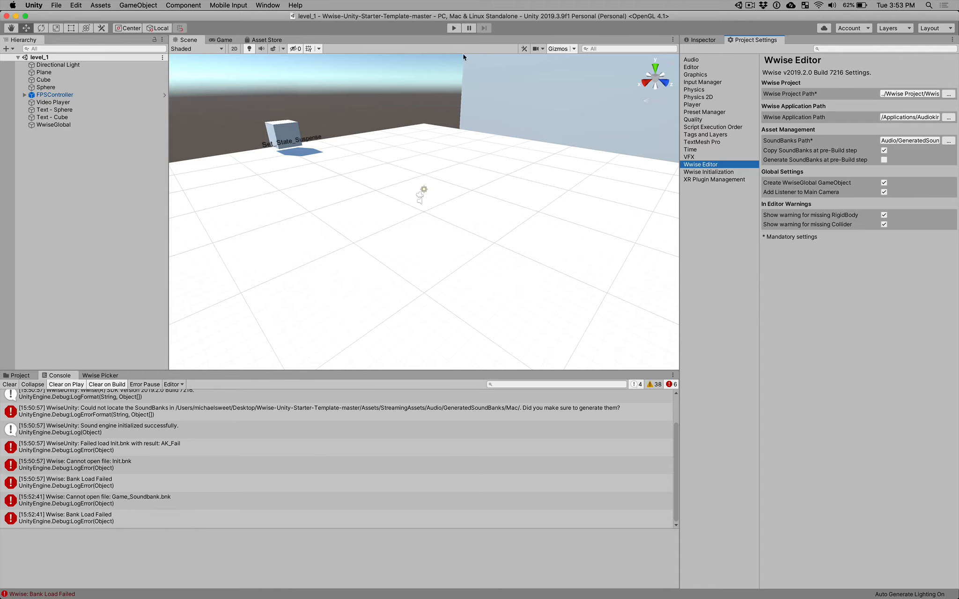
Run the level_1 scene briefly to check the console for Wwise errors, and stop it.
{"action": "left_click", "coordinate": [454, 29]}
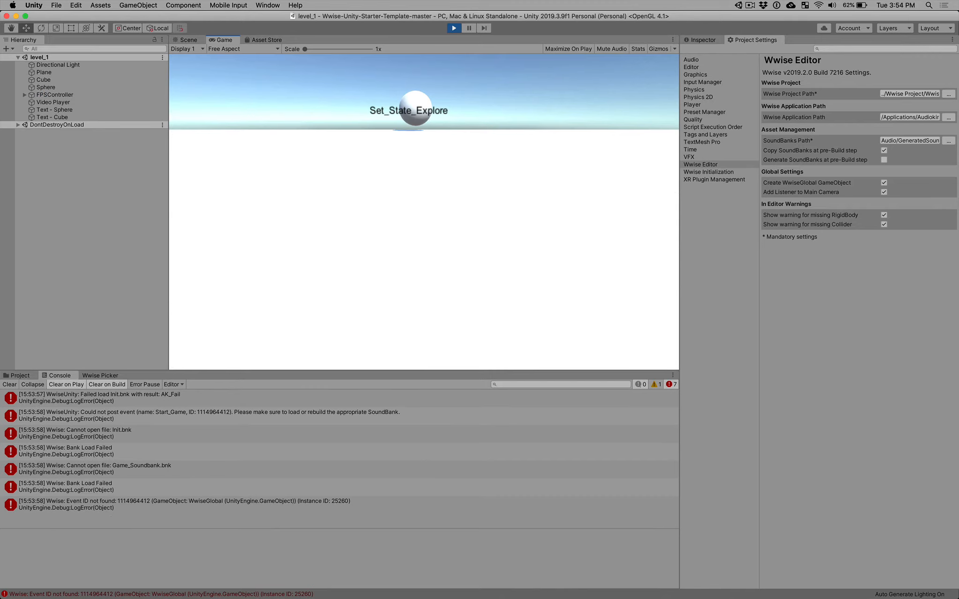
{"action": "key", "text": "super+p"}
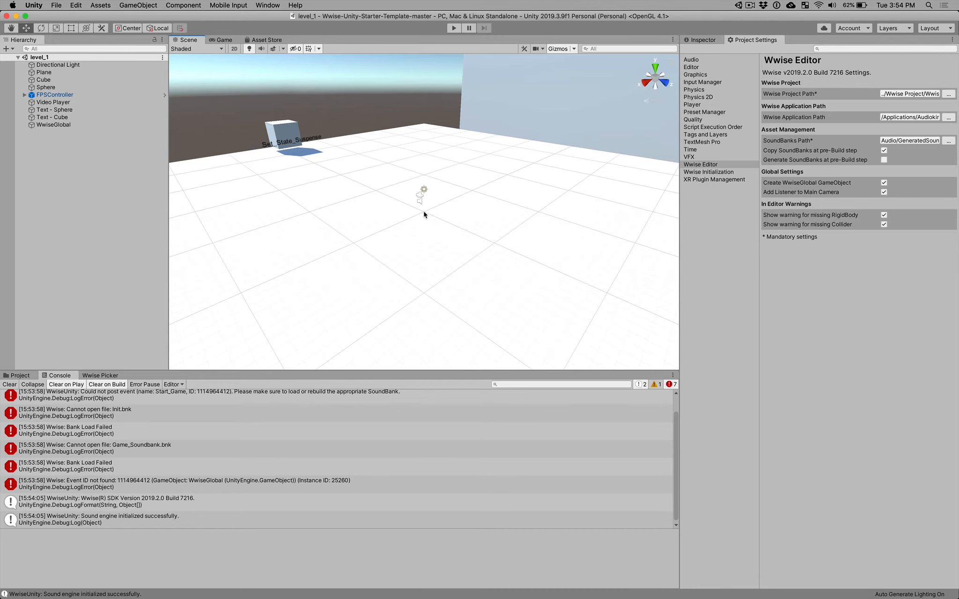
Reassign Game_Soundbank as the bank in the AkBank component of the WwiseGlobal object.
{"action": "left_click", "coordinate": [72, 125]}
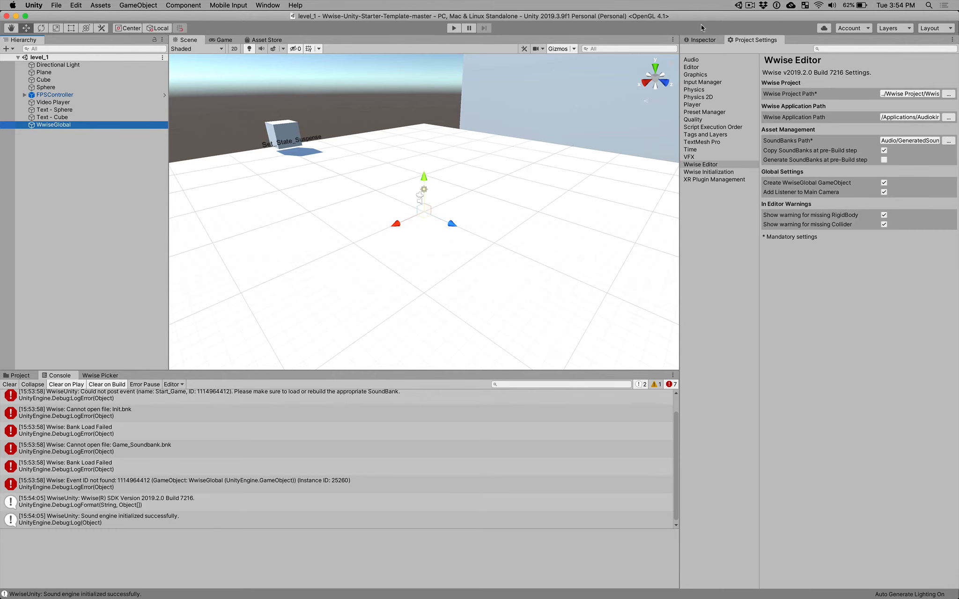
{"action": "left_click", "coordinate": [701, 40]}
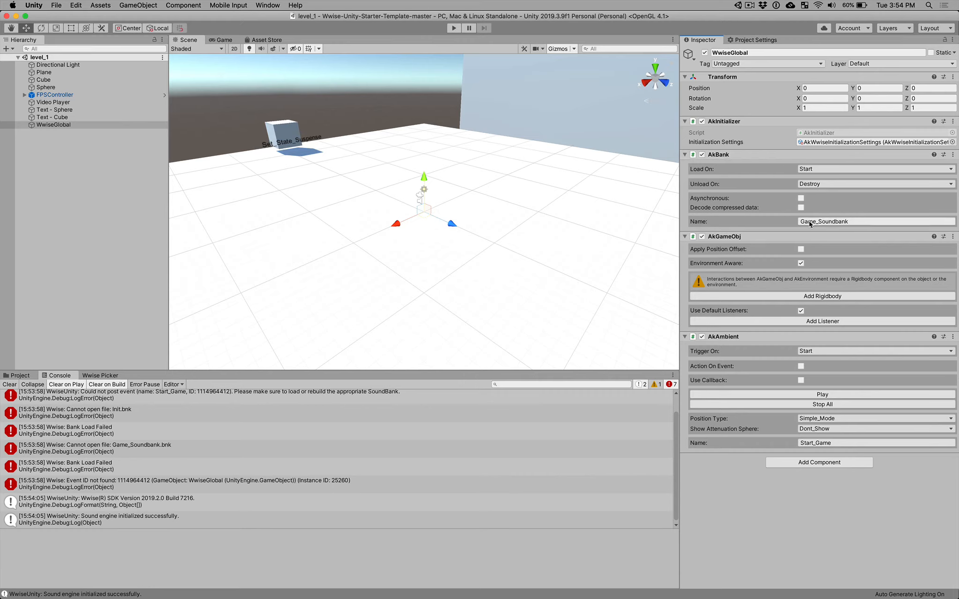
{"action": "left_click", "coordinate": [810, 224]}
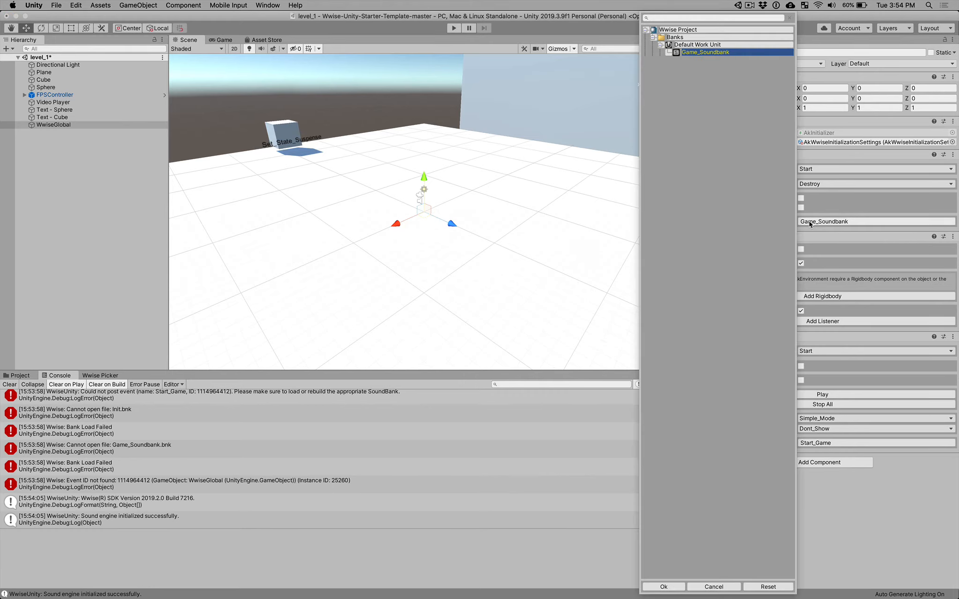
{"action": "left_click", "coordinate": [698, 55]}
{"action": "left_click", "coordinate": [655, 588]}
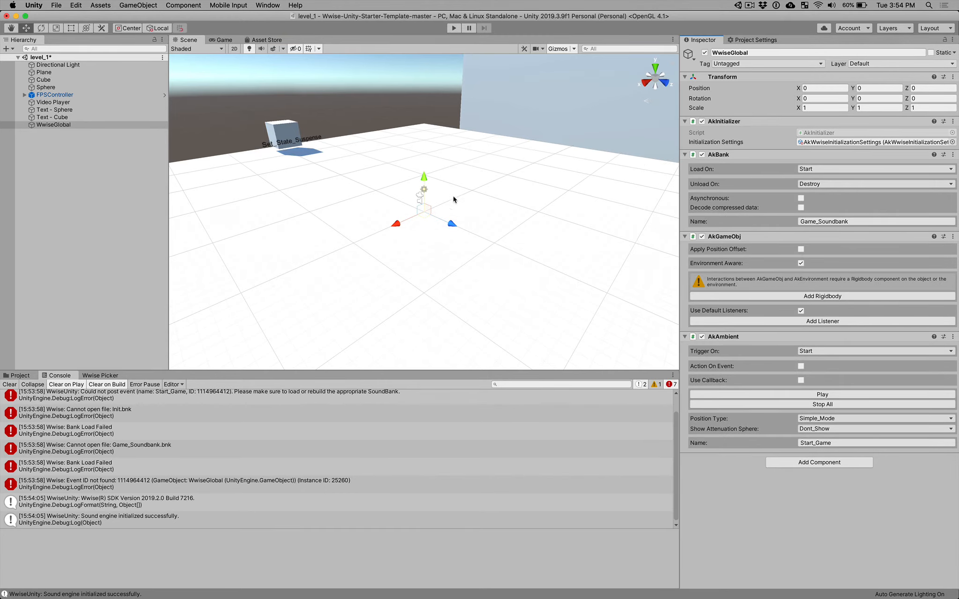
Play-test the scene by walking to the Set_State_Explore sphere and toward the Set_State_Suspense cube and the video screen, and stop playback.
{"action": "left_click", "coordinate": [454, 29]}
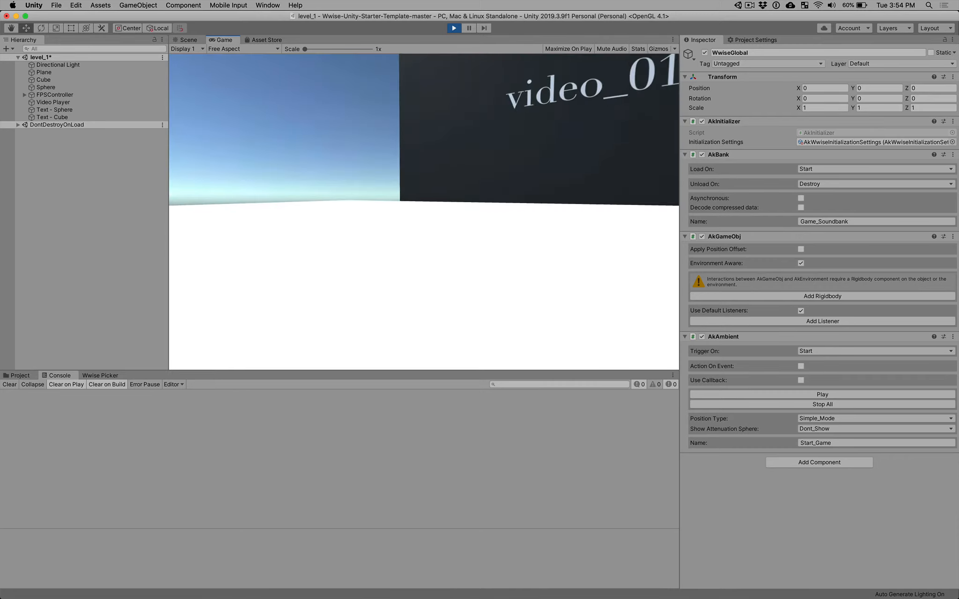
{"action": "key", "text": "w"}
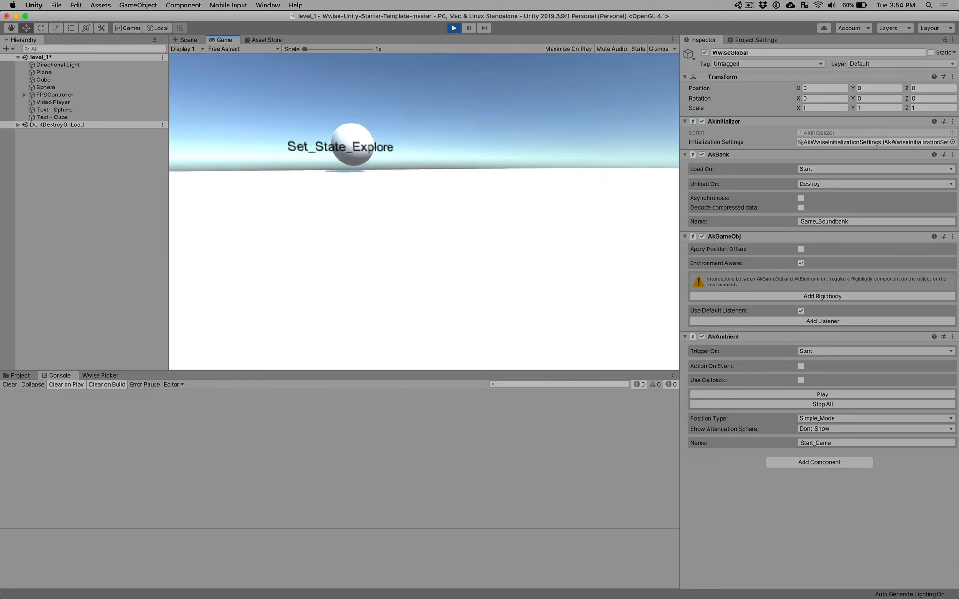
{"action": "key", "text": "w"}
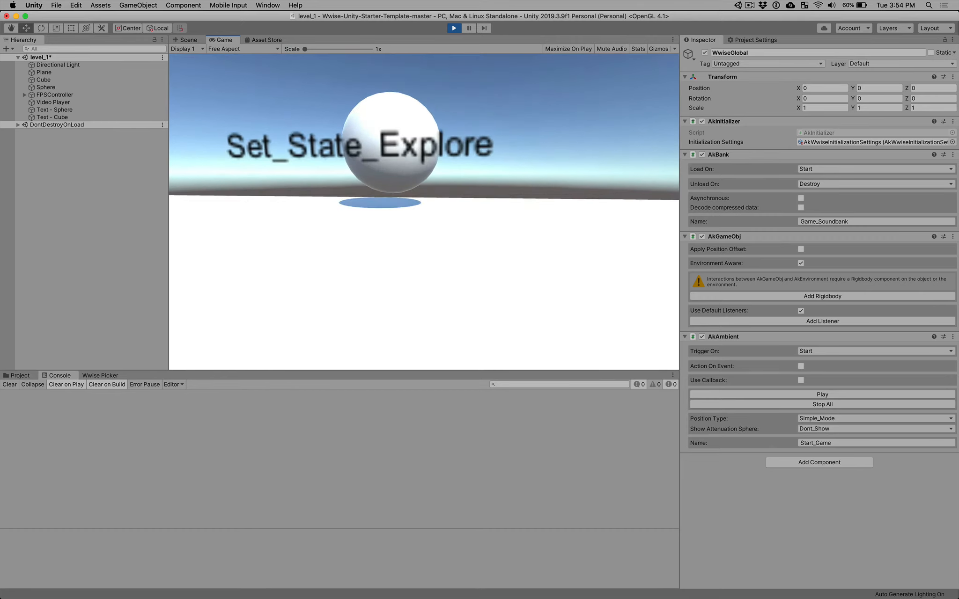
{"action": "key", "text": "w"}
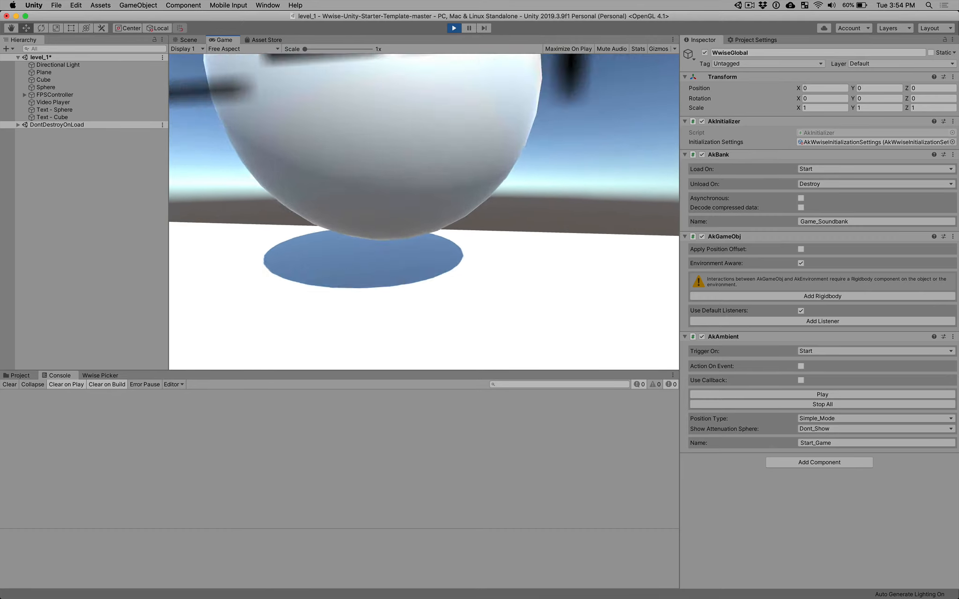
{"action": "key", "text": "w"}
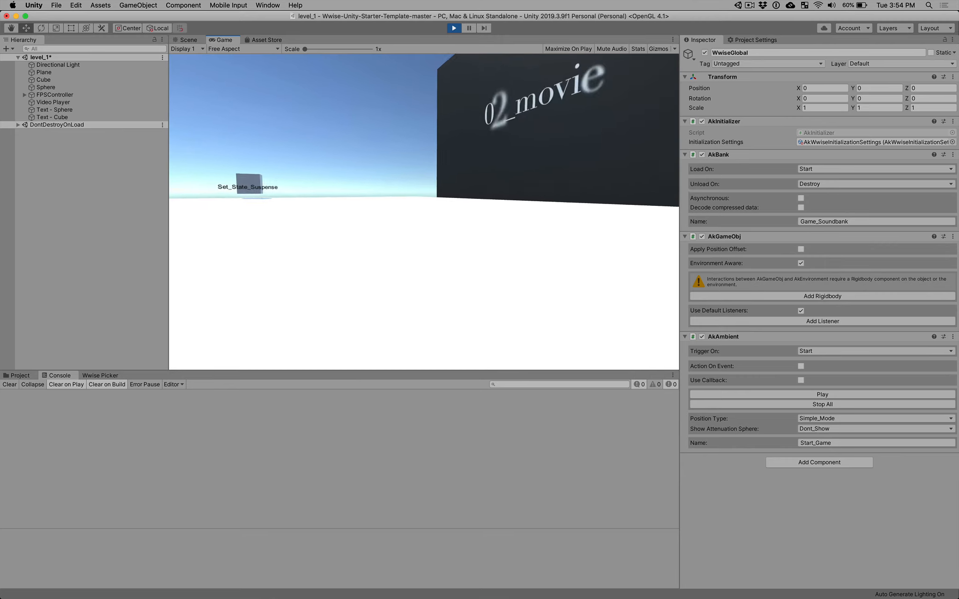
{"action": "key", "text": "w"}
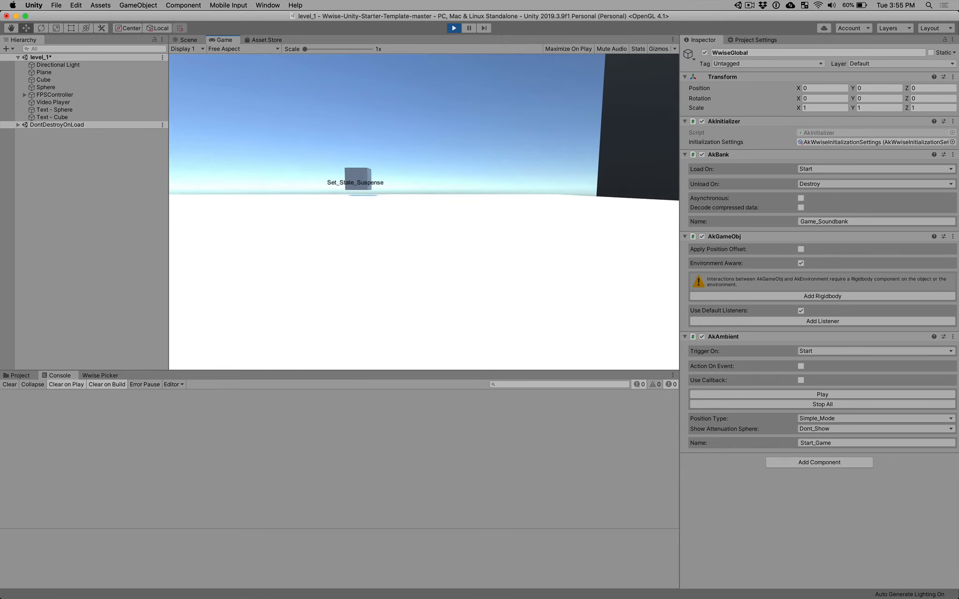
{"action": "key", "text": "w"}
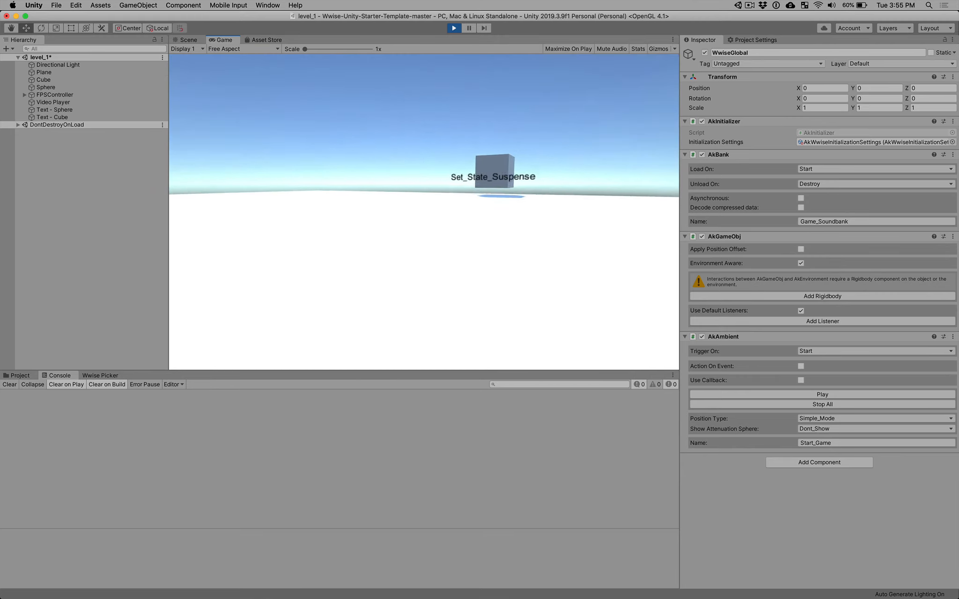
{"action": "key", "text": "w"}
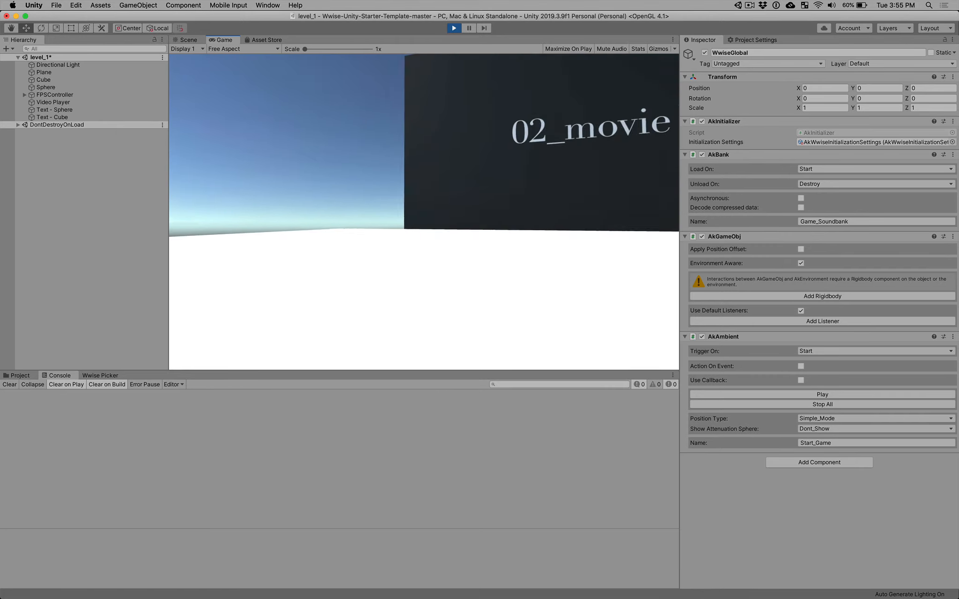
{"action": "key", "text": "s"}
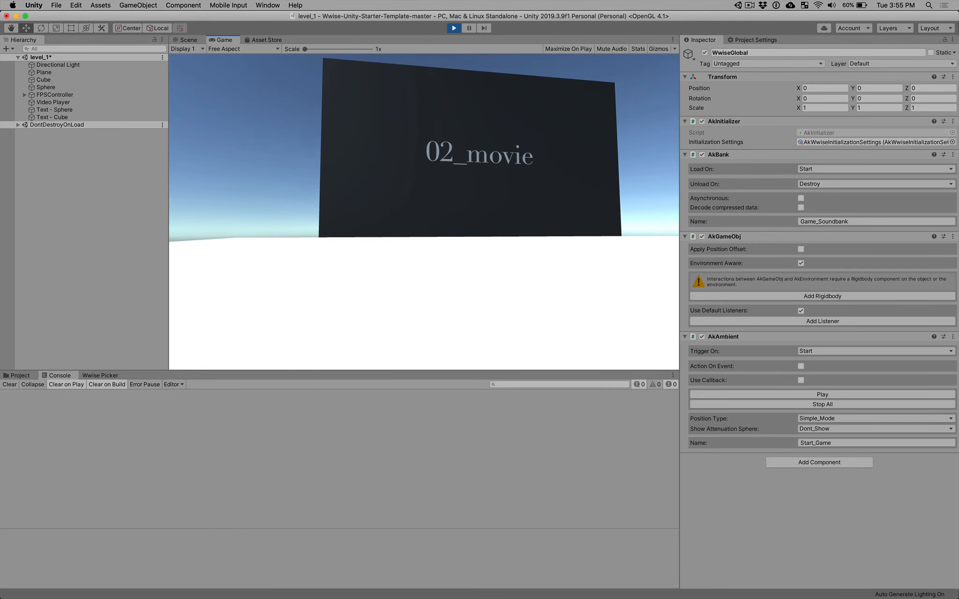
{"action": "key", "text": "super+p"}
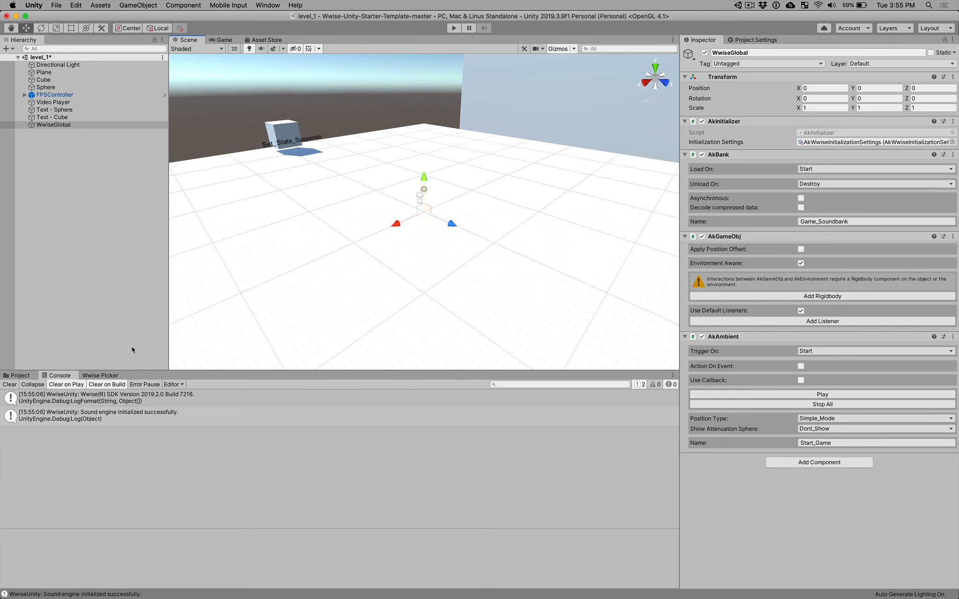
Show the Wwise Picker and expand the States and SoundBanks work units to examine the Player_State group's states and the available sound banks.
{"action": "left_click", "coordinate": [90, 376]}
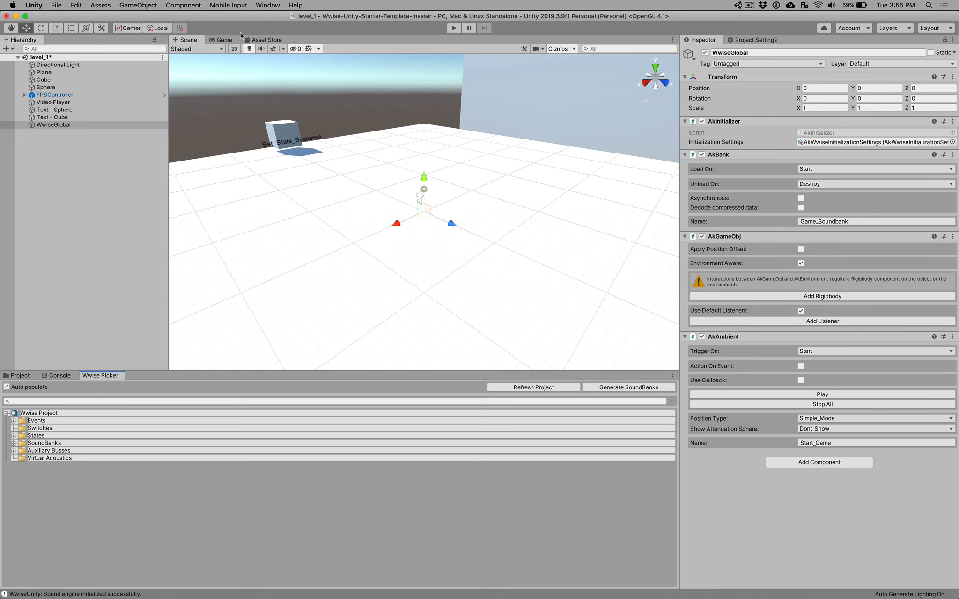
{"action": "left_click", "coordinate": [276, 4]}
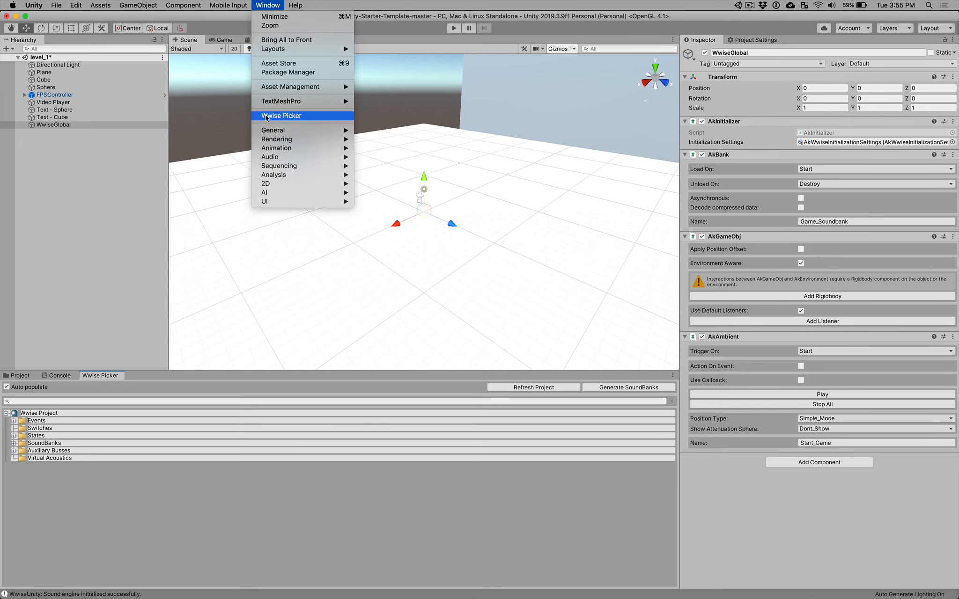
{"action": "left_click", "coordinate": [90, 483]}
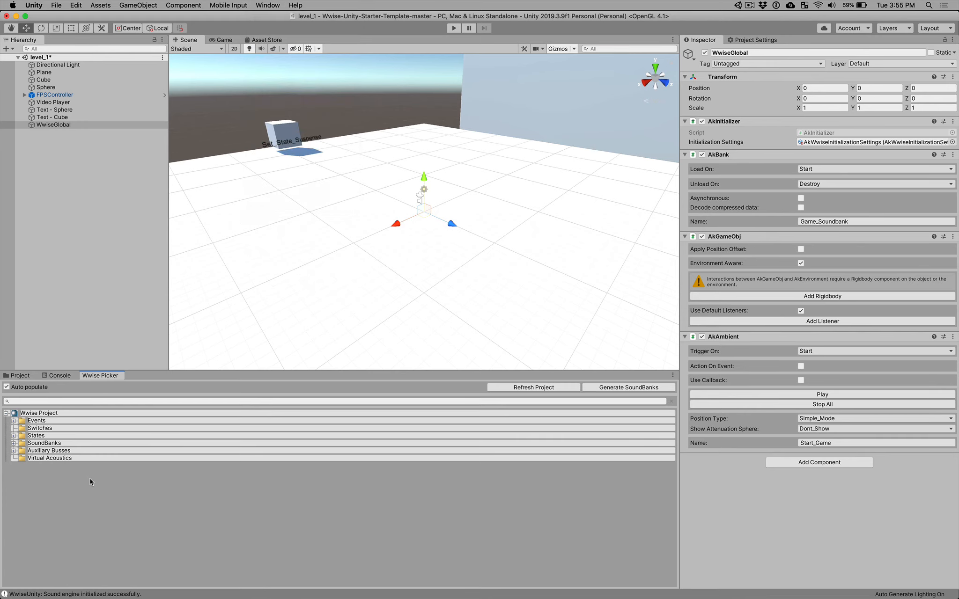
{"action": "left_click", "coordinate": [14, 435]}
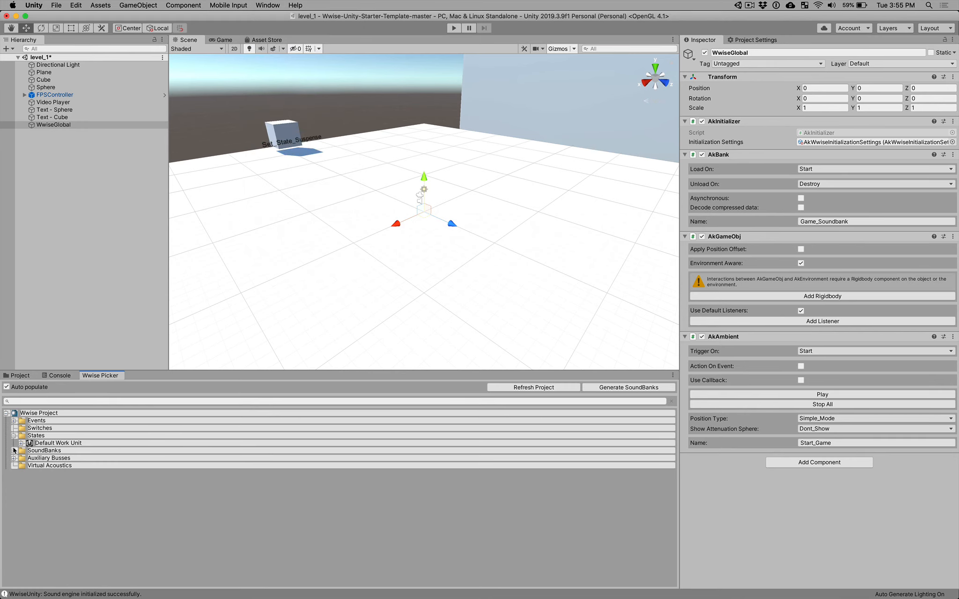
{"action": "left_click", "coordinate": [14, 451]}
{"action": "left_click", "coordinate": [21, 443]}
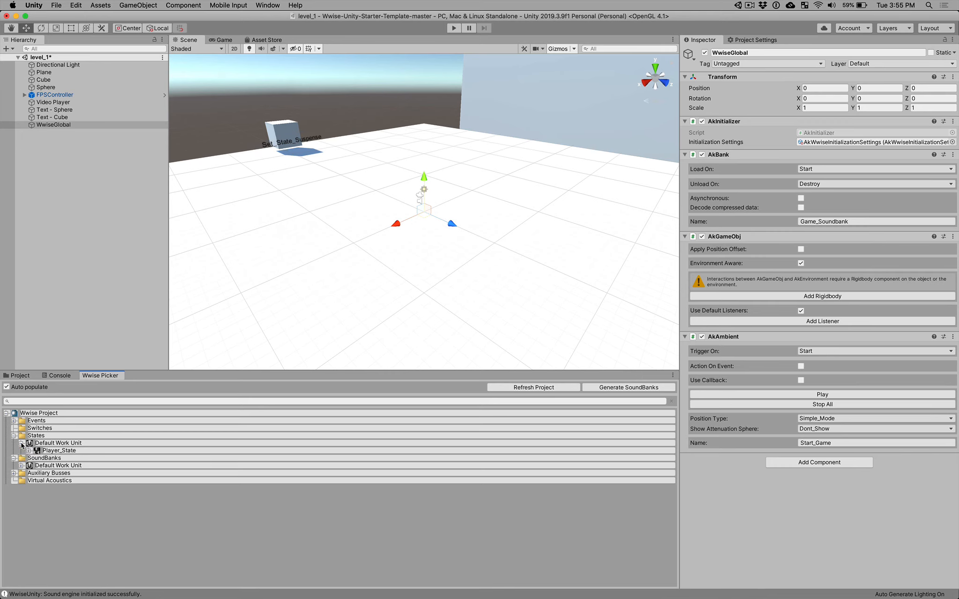
{"action": "left_click", "coordinate": [28, 451]}
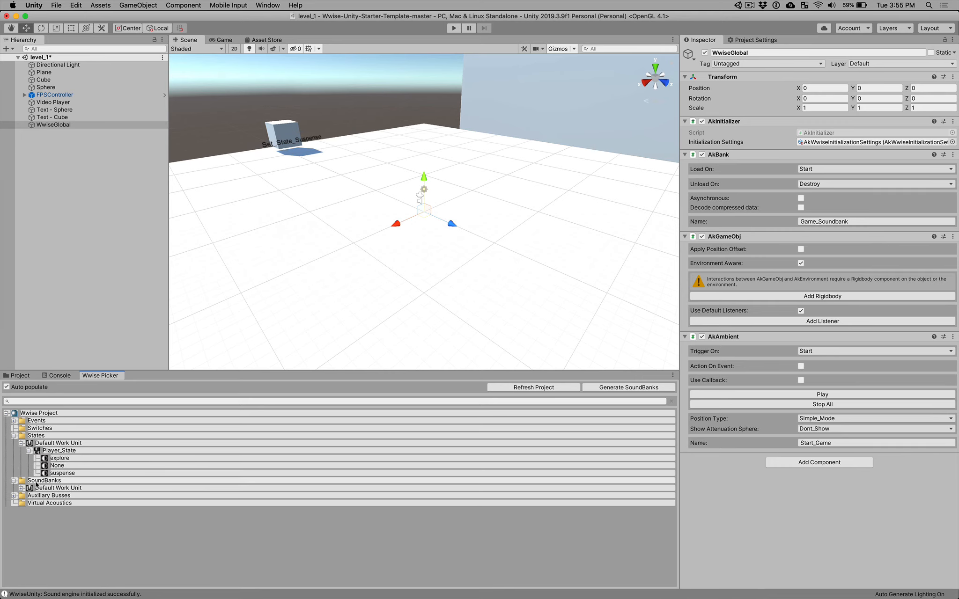
{"action": "left_click", "coordinate": [21, 488]}
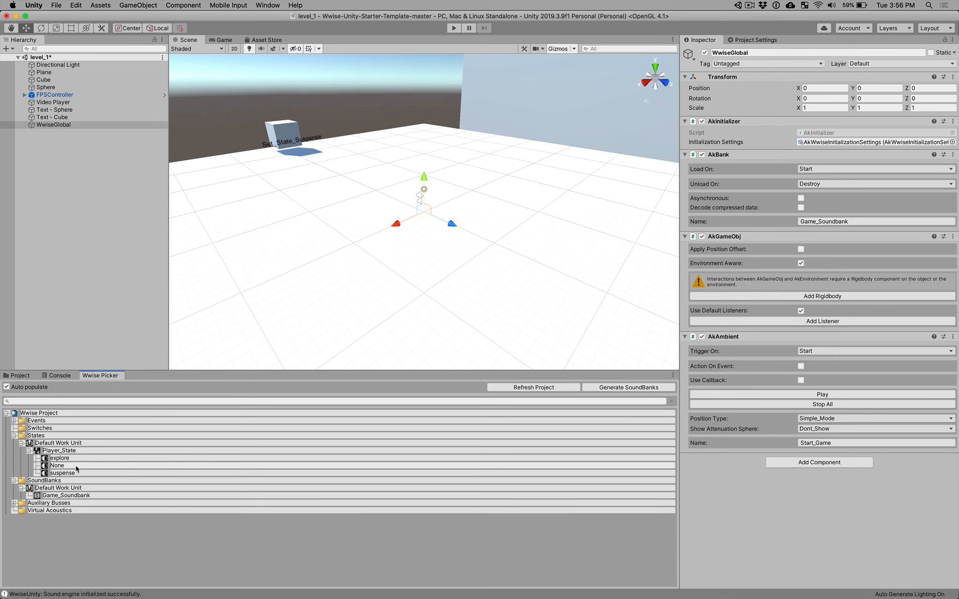
Expand the Default Work Unit under Events and examine the Set_State_Explore and Set_State_Suspense events.
{"action": "left_click", "coordinate": [14, 421]}
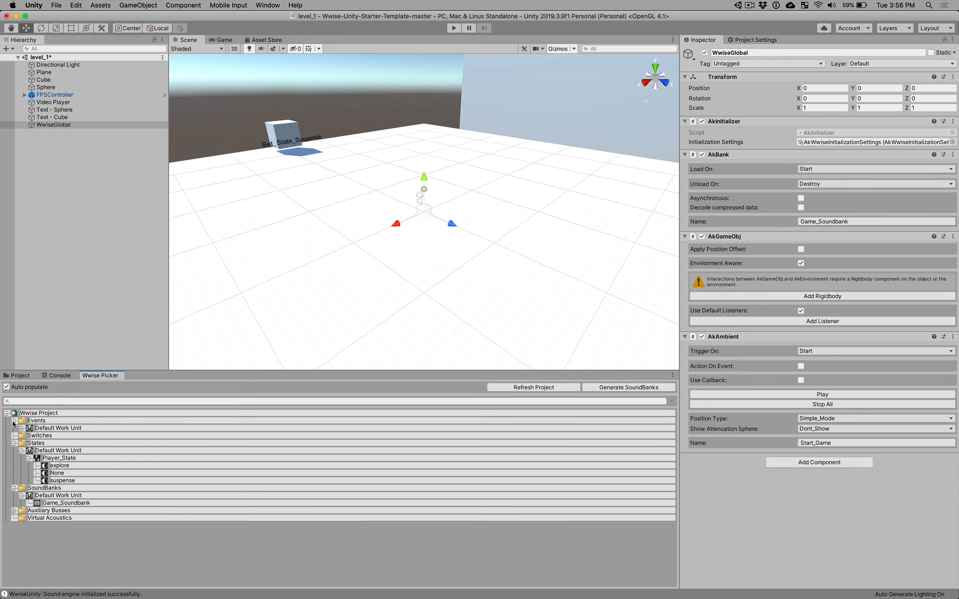
{"action": "left_click", "coordinate": [21, 428]}
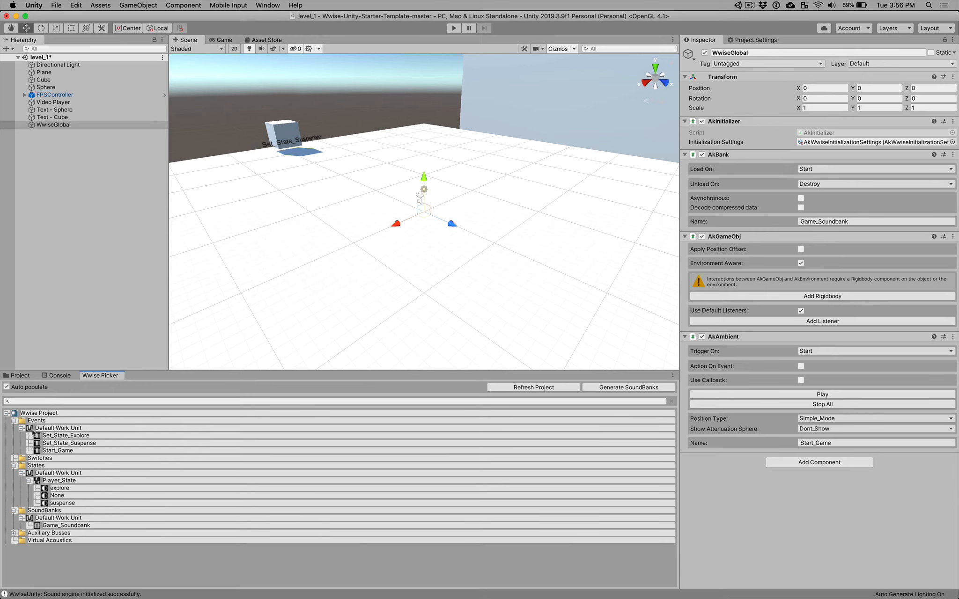
{"action": "left_click", "coordinate": [88, 436]}
{"action": "left_click", "coordinate": [93, 444]}
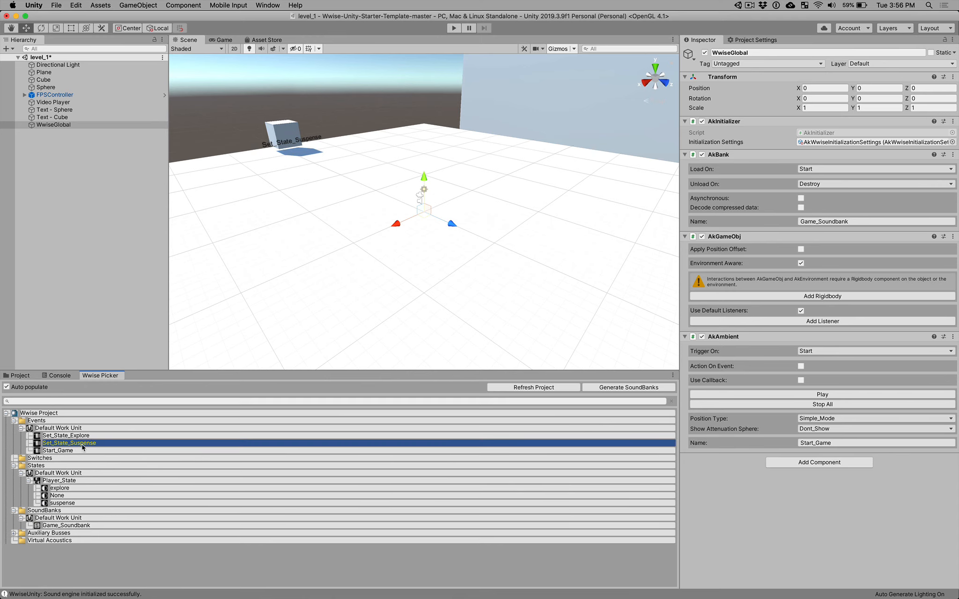